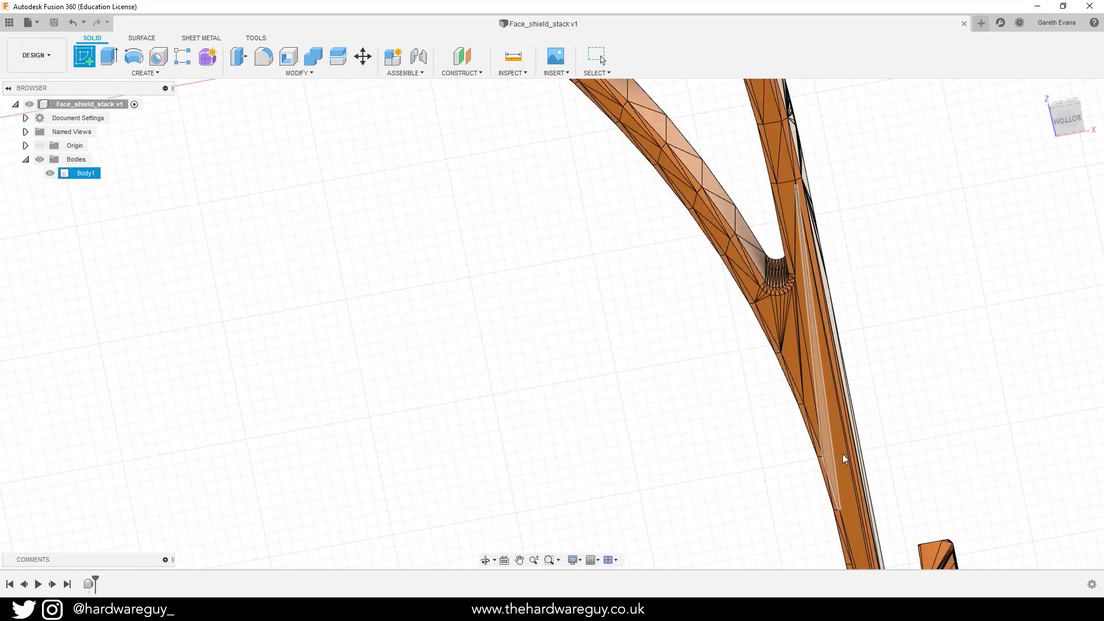
Step: Start a sketch on the headband face and place a circle centred on it
left_click(844, 458)
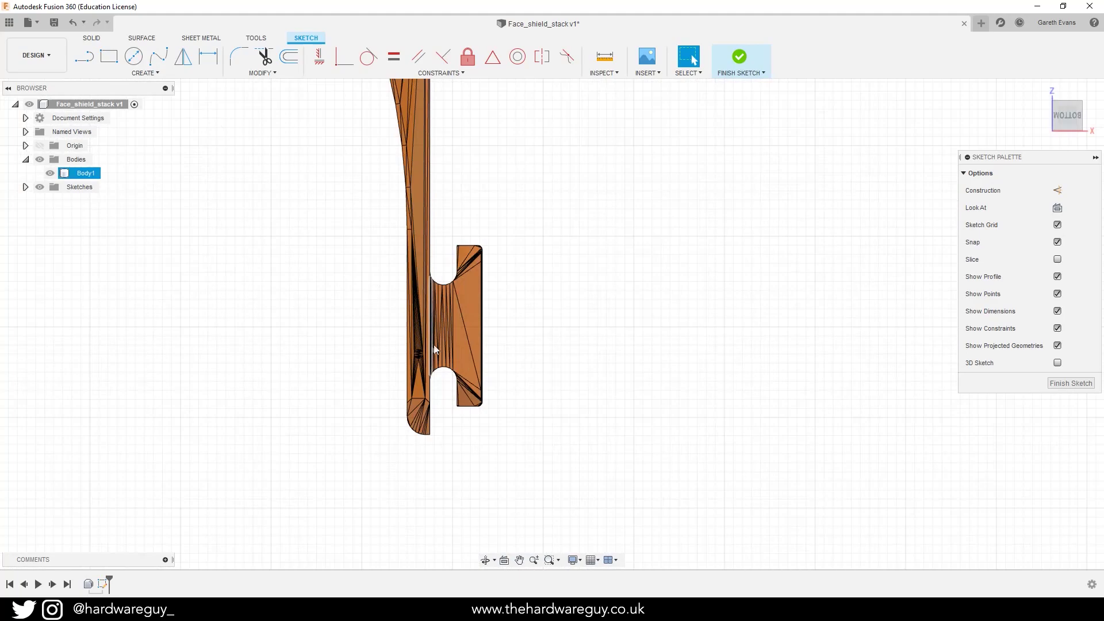
key("c")
left_click(440, 370)
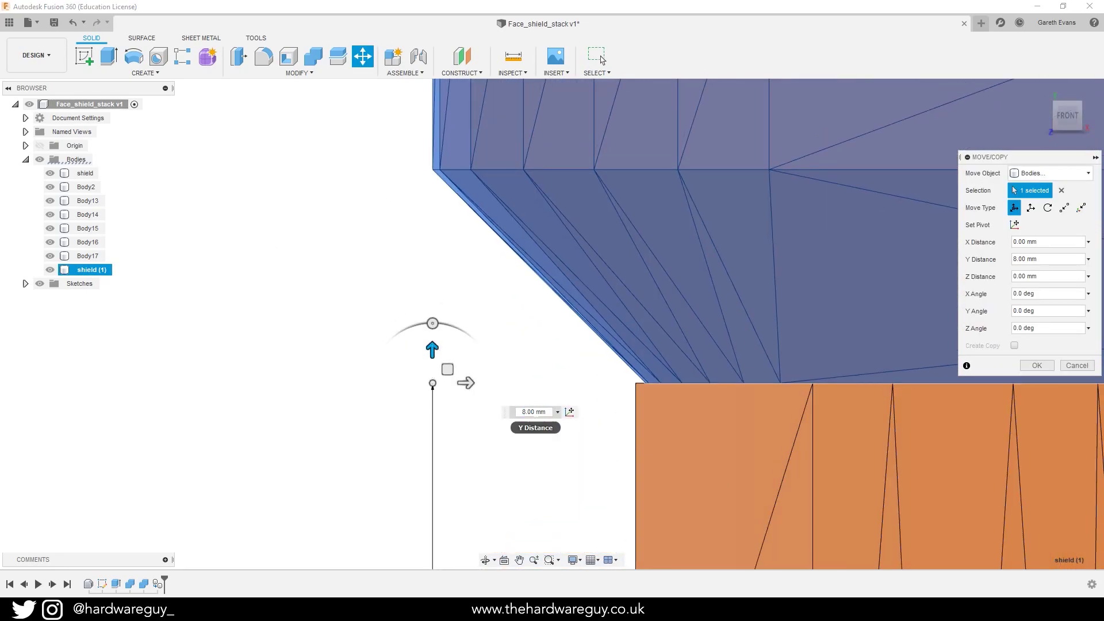
Step: Commit the 8 mm shield raise, then copy and paste both shield bodies
key("Return")
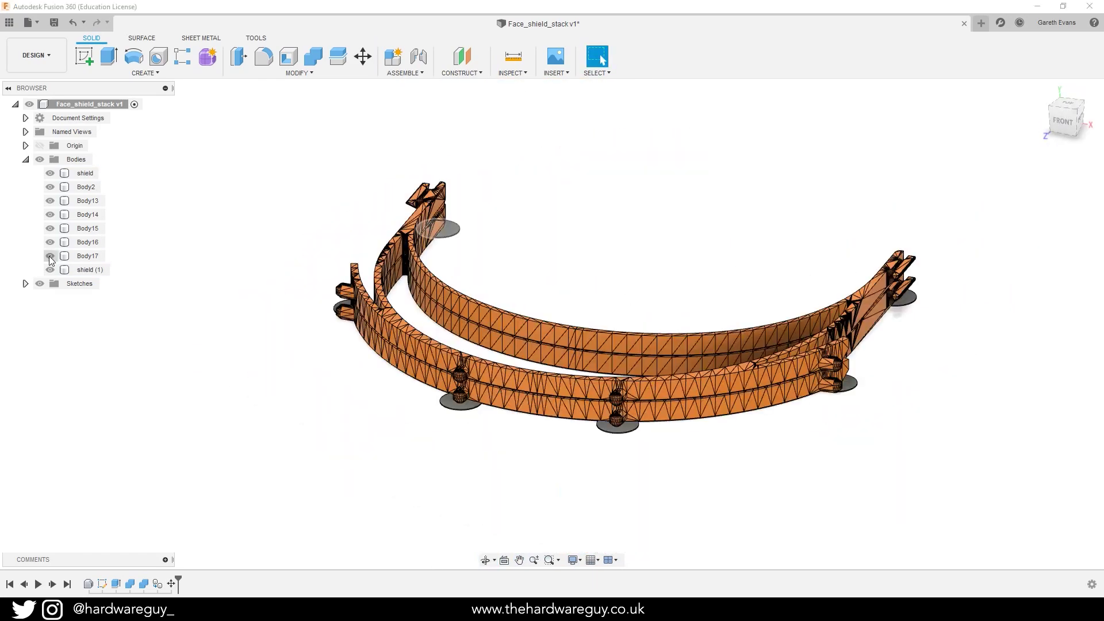
left_click(86, 270)
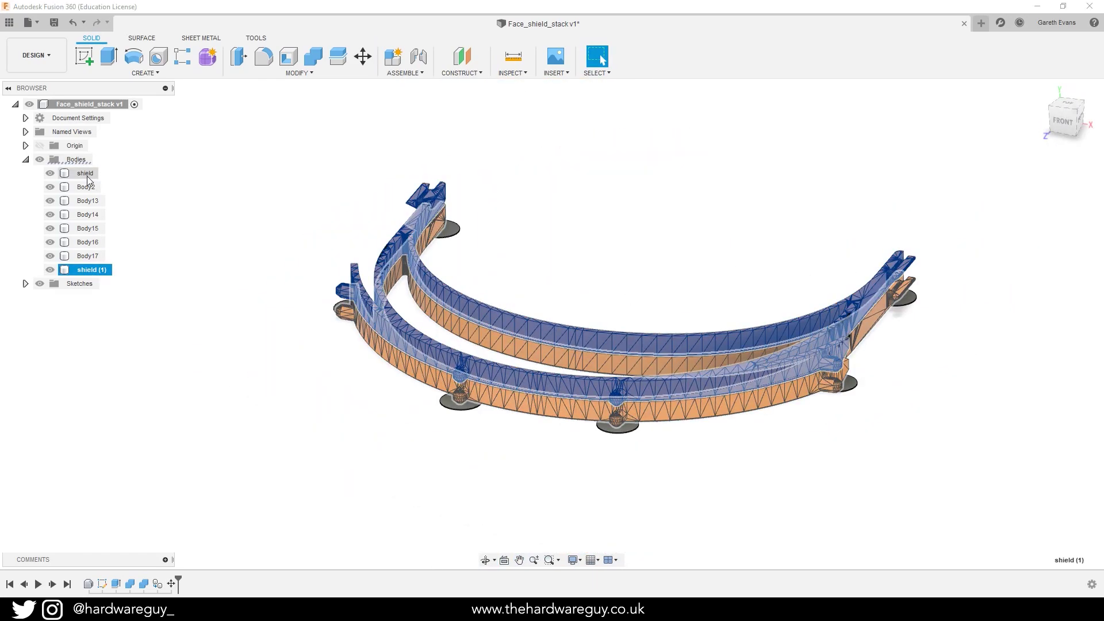
left_click(85, 173, "ctrl")
right_click(87, 174)
left_click(112, 335)
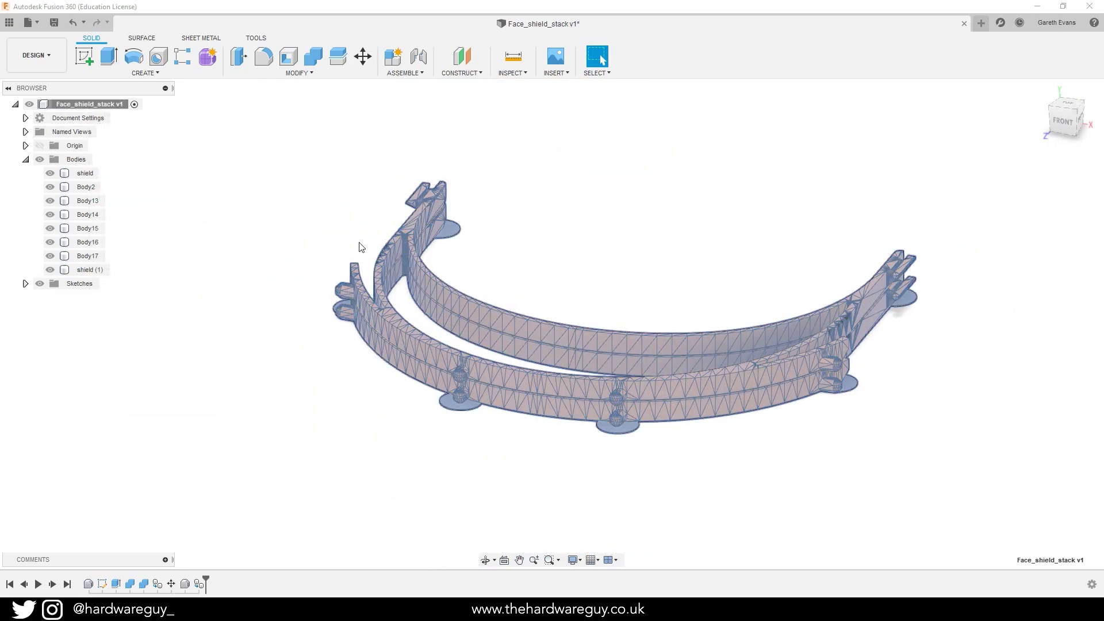
key("ctrl+v")
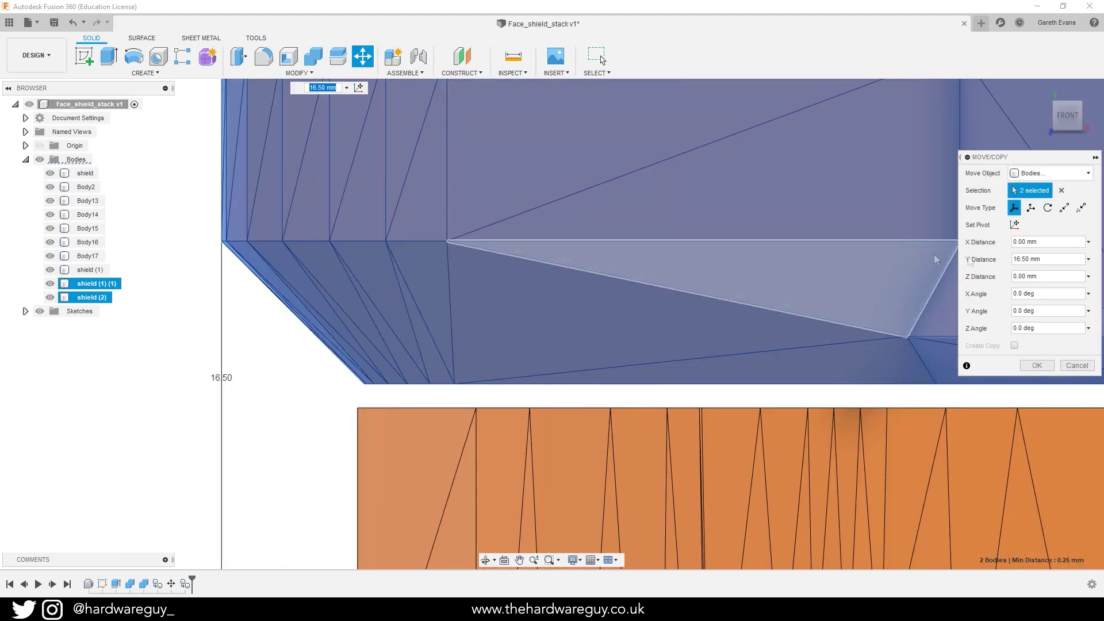
Step: Raise the pasted shields by a Y distance of 16.26 + face_shield_gap
left_click(1022, 259)
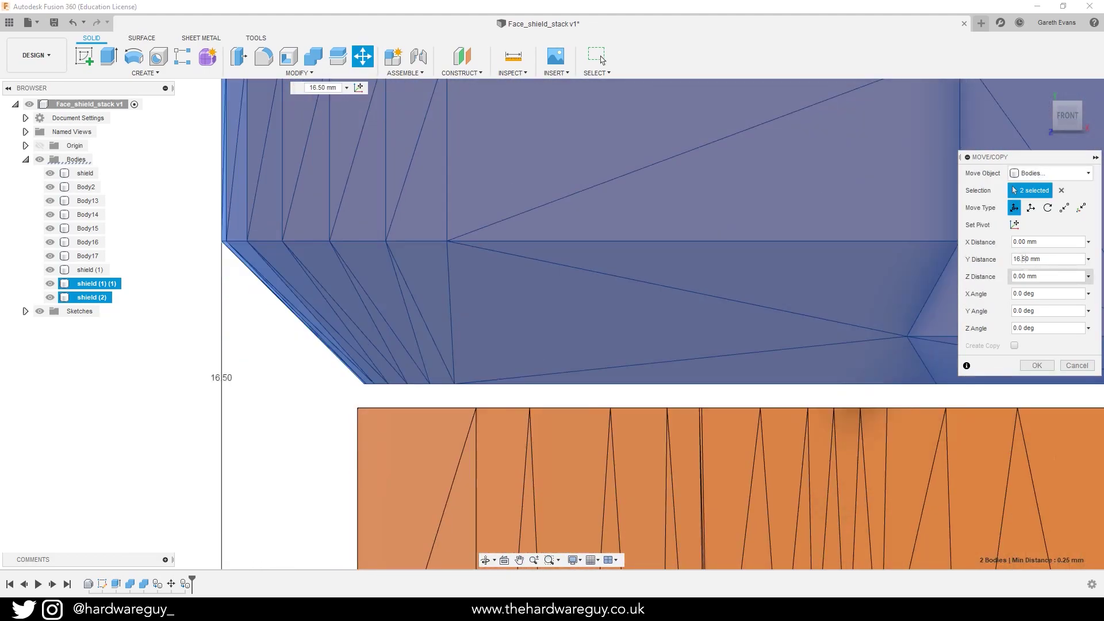
key("Delete")
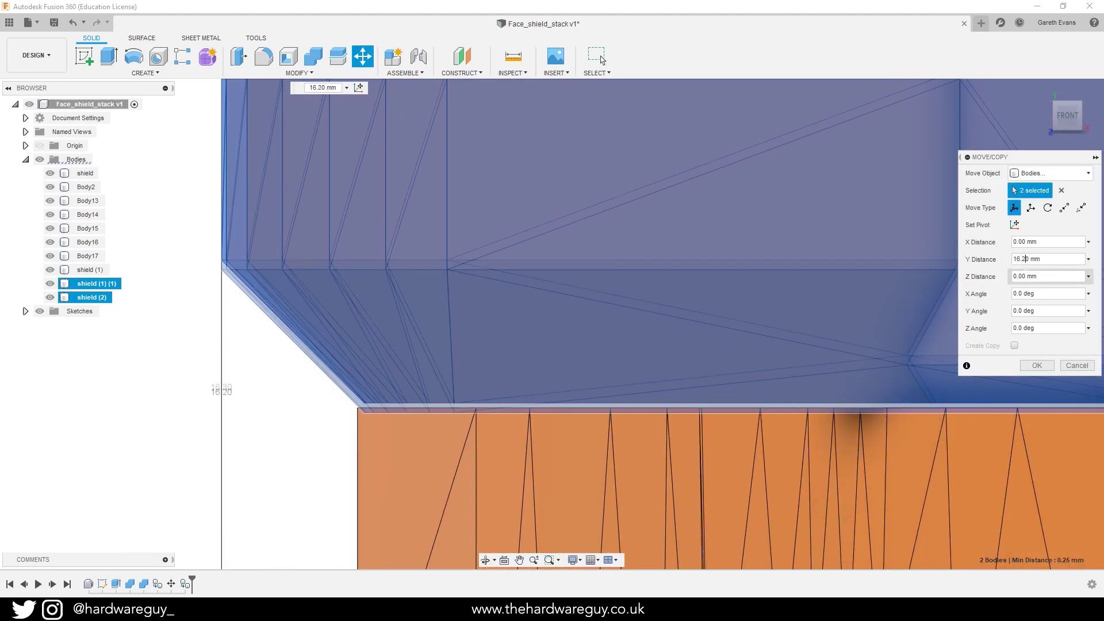
type("27")
key("Delete")
key("BackSpace")
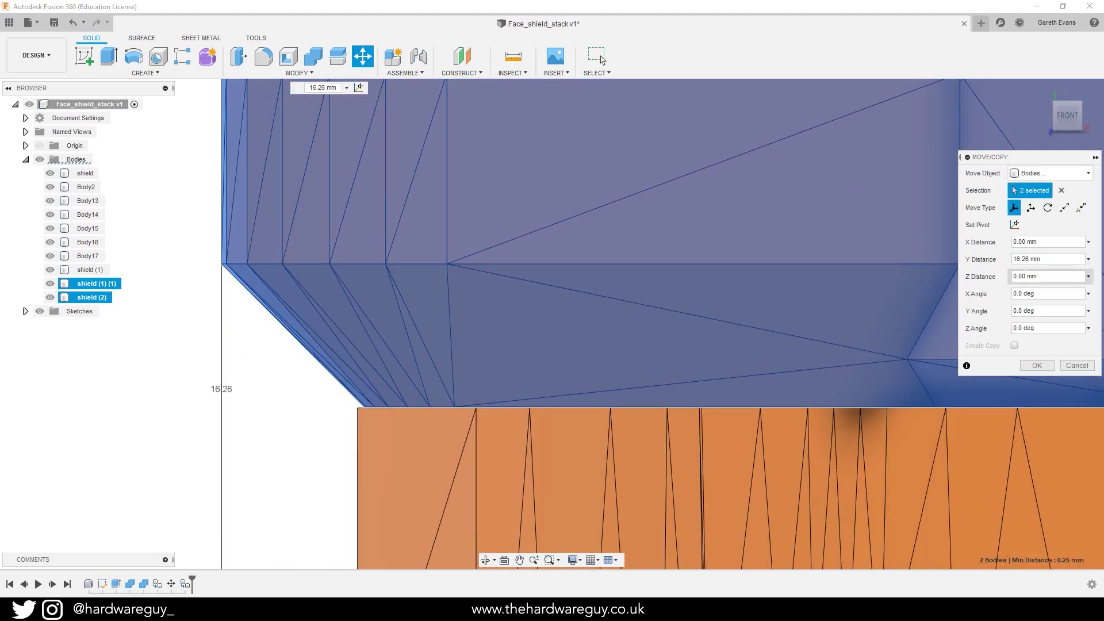
type("6 + face_shield_gap")
key("Return")
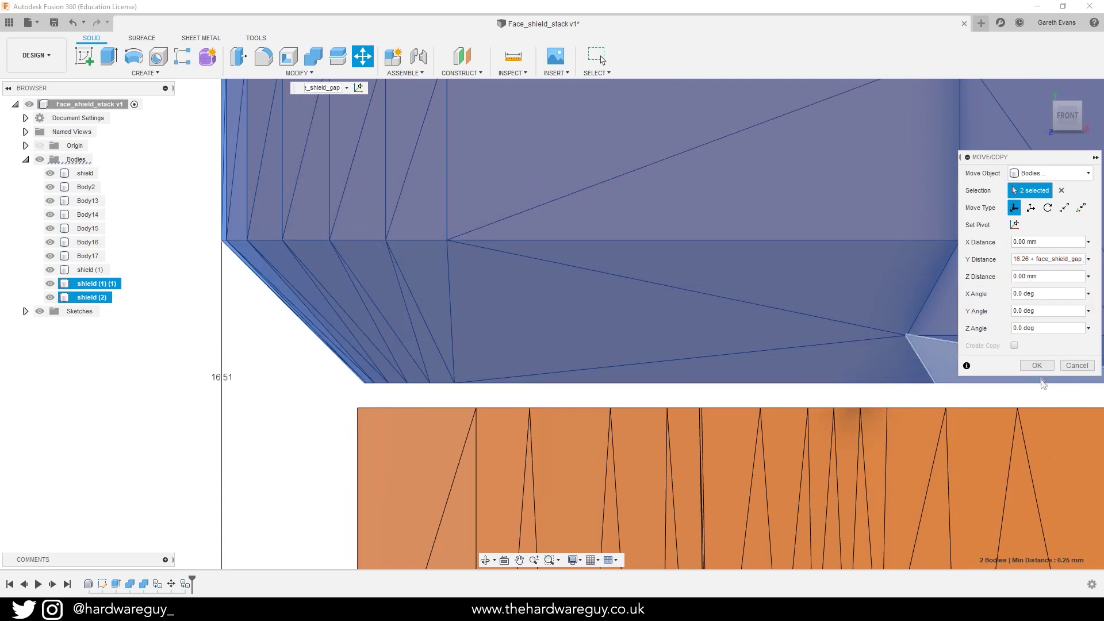
left_click(1037, 366)
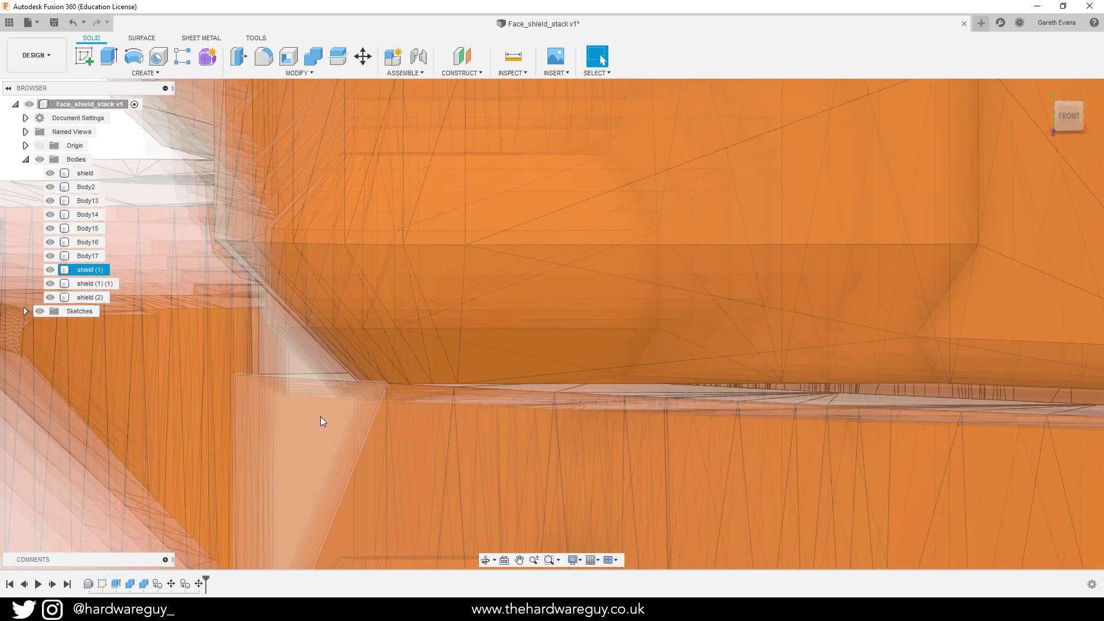
Step: Duplicate the four stacked shields and raise the copies to extend the stack upward
key("ctrl+c")
key("ctrl+v")
scroll(402, 361, "up", 10)
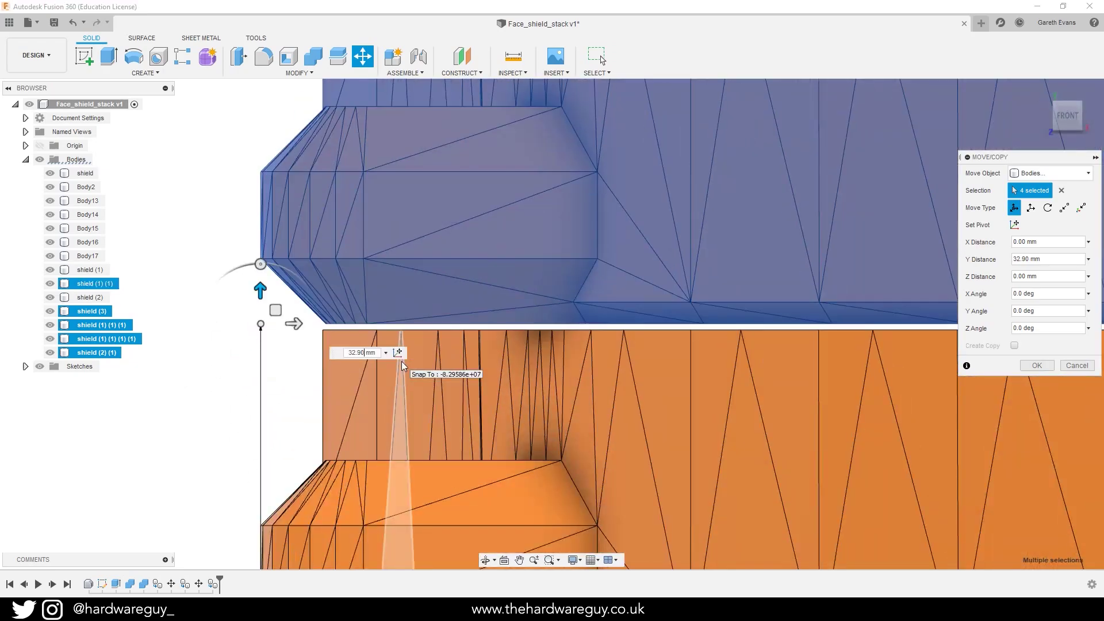
key("Return")
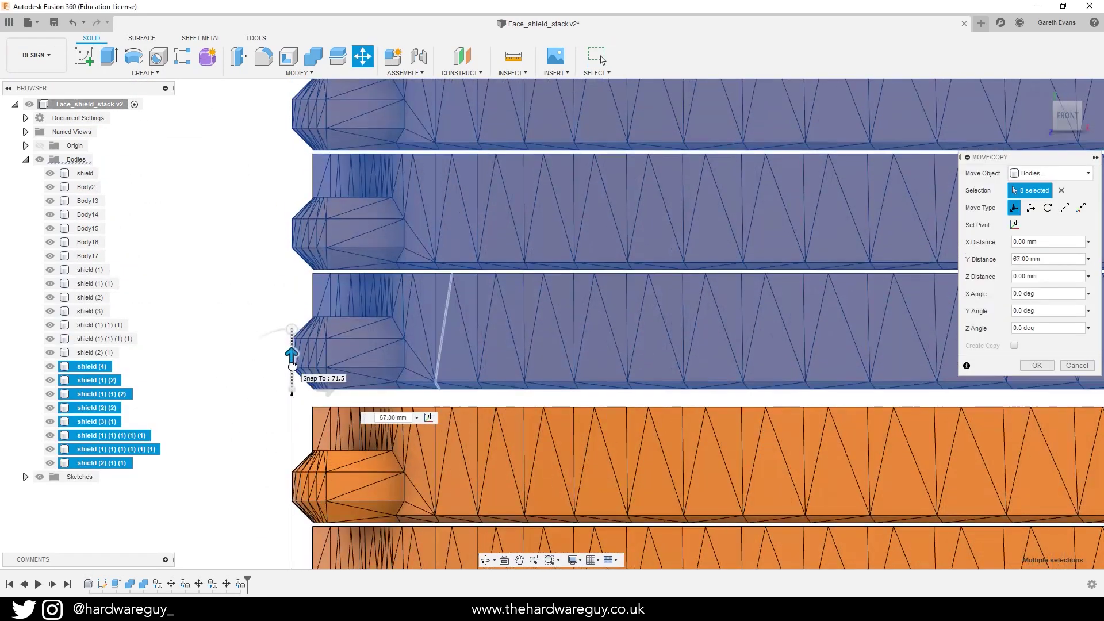
scroll(133, 362, "up", 5)
key("Return")
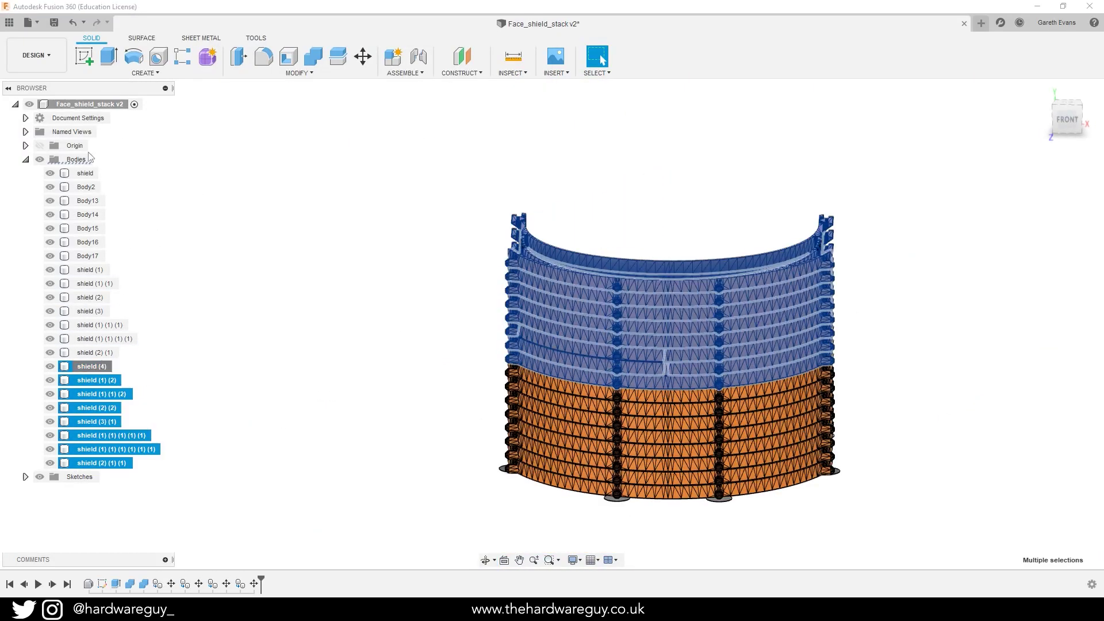
Step: Paste a final set of shields on top, then open the exported 12_stack.stl in PrusaSlicer
key("ctrl+v")
scroll(471, 343, "up", 10)
scroll(471, 343, "up", 3)
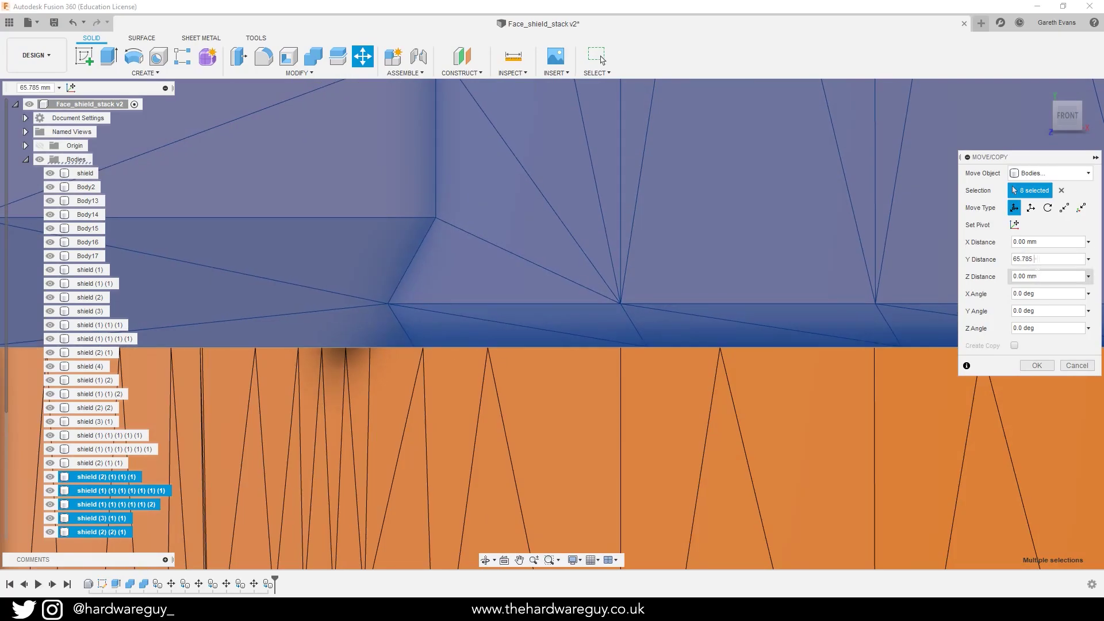
key("Return")
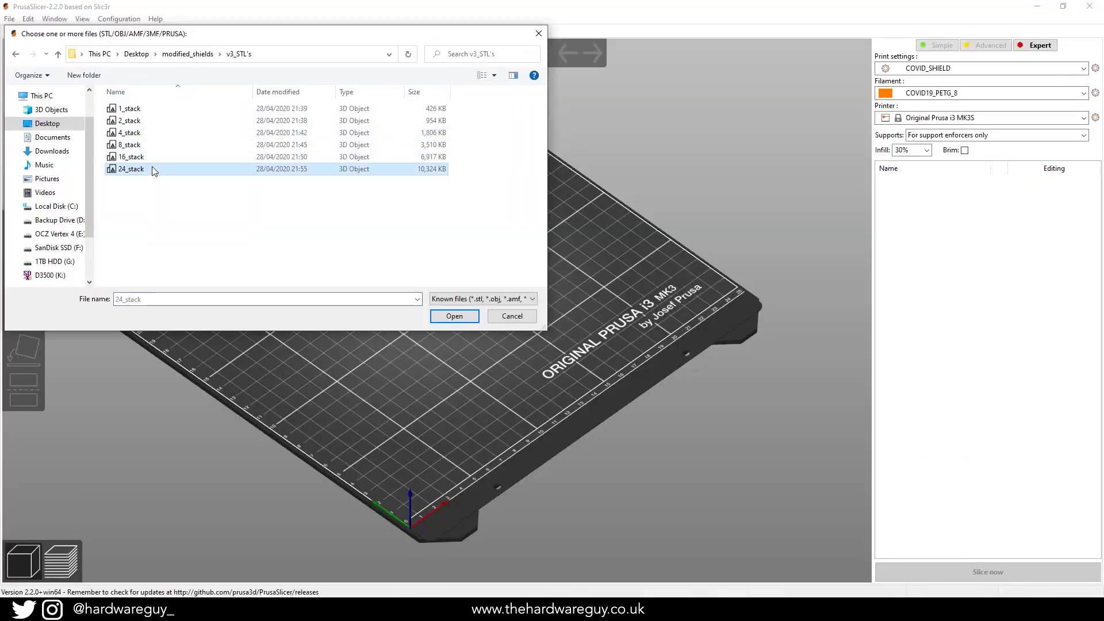
double_click(150, 167)
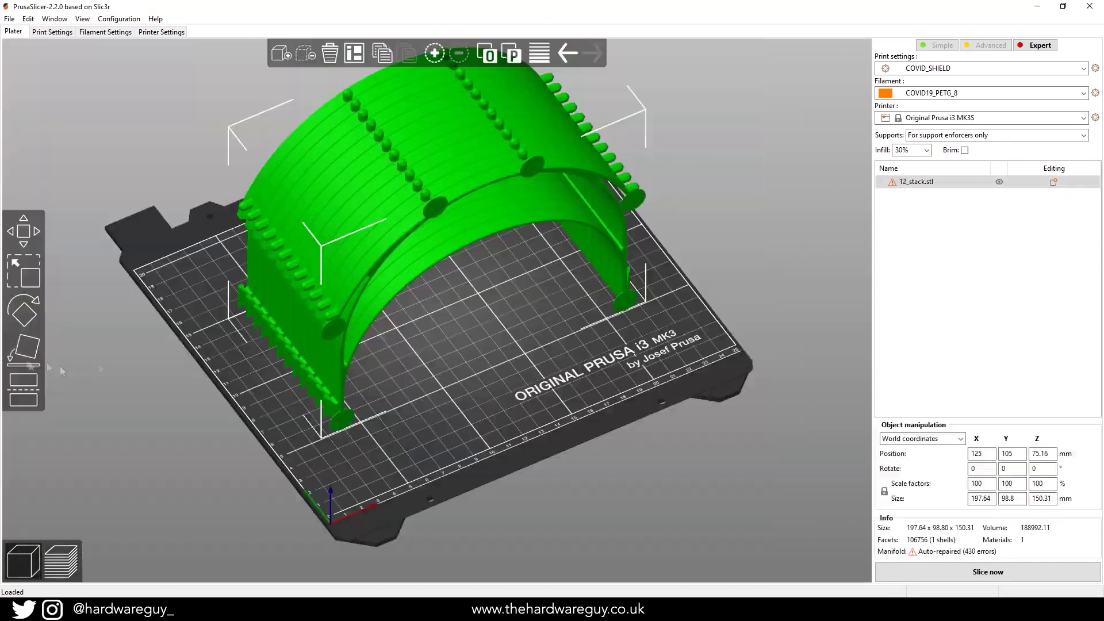
Step: Duplicate the 12_stack.stl stack and auto-arrange both copies on the bed
key("ctrl+c")
key("ctrl+v")
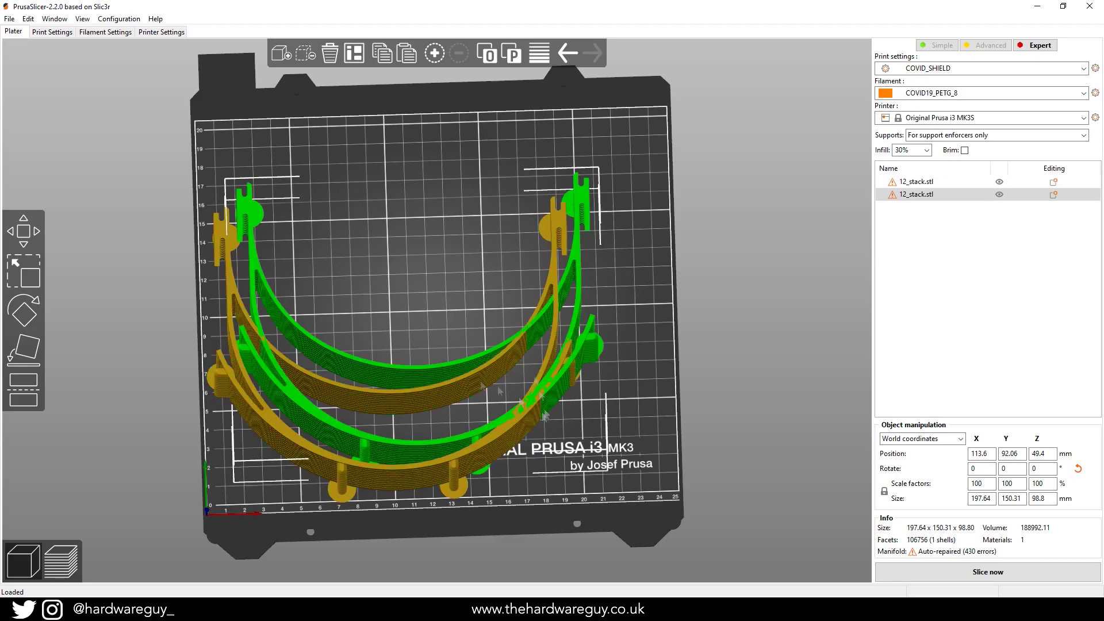
key("a")
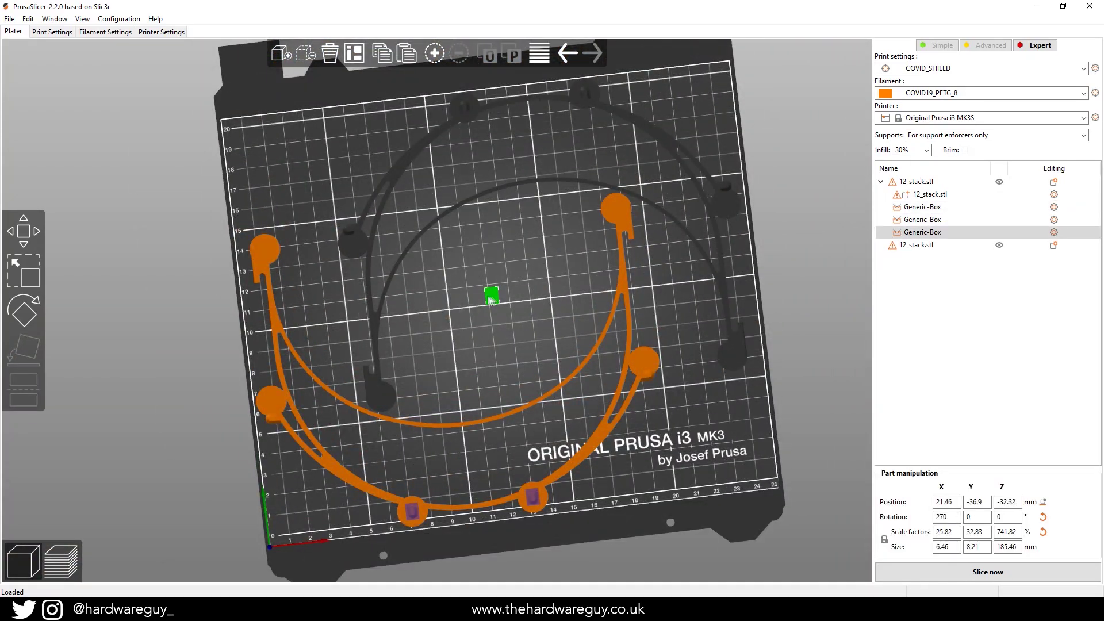
scroll(366, 422, "up", 8)
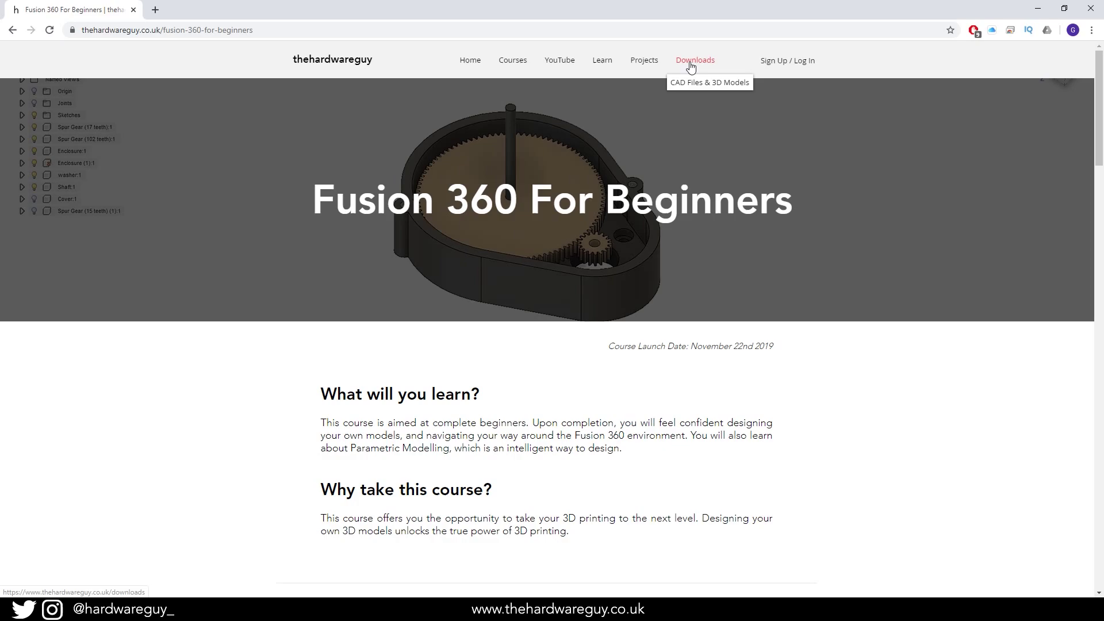
Step: On the CAD Files & 3D Models page, download the Modified Prusa Faceshield zip
left_click(694, 83)
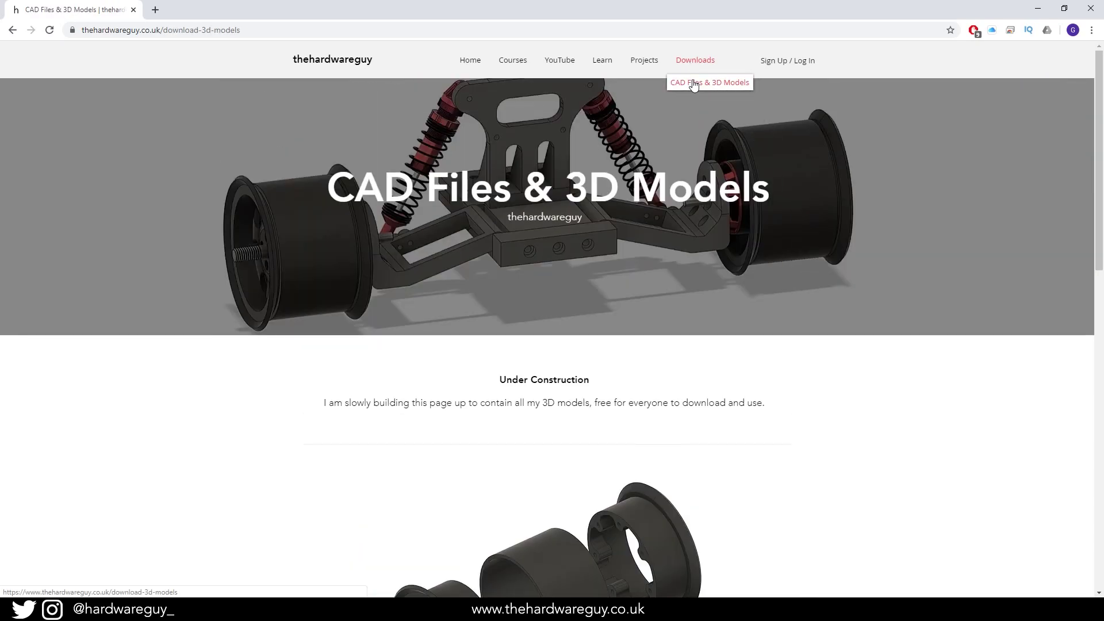
scroll(591, 362, "down", 7)
scroll(603, 338, "down", 2)
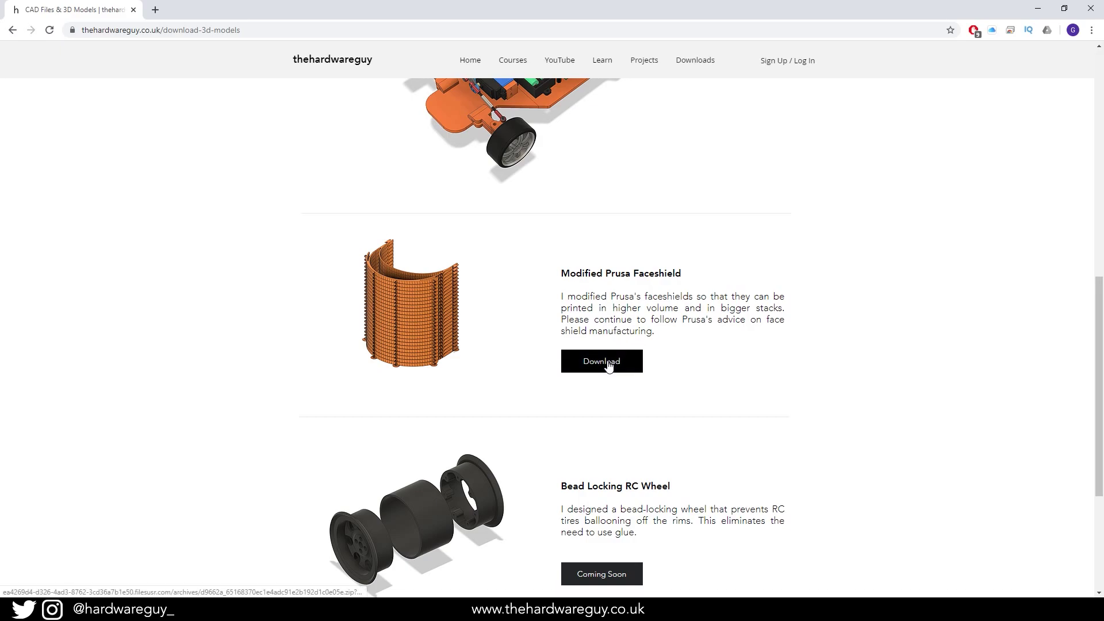
left_click(611, 363)
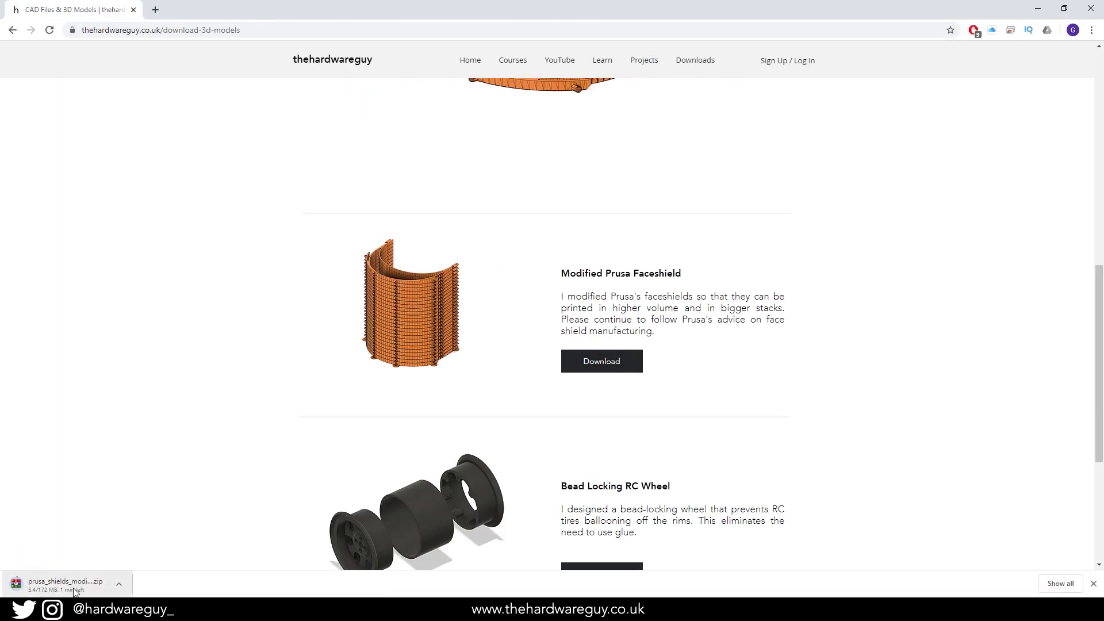